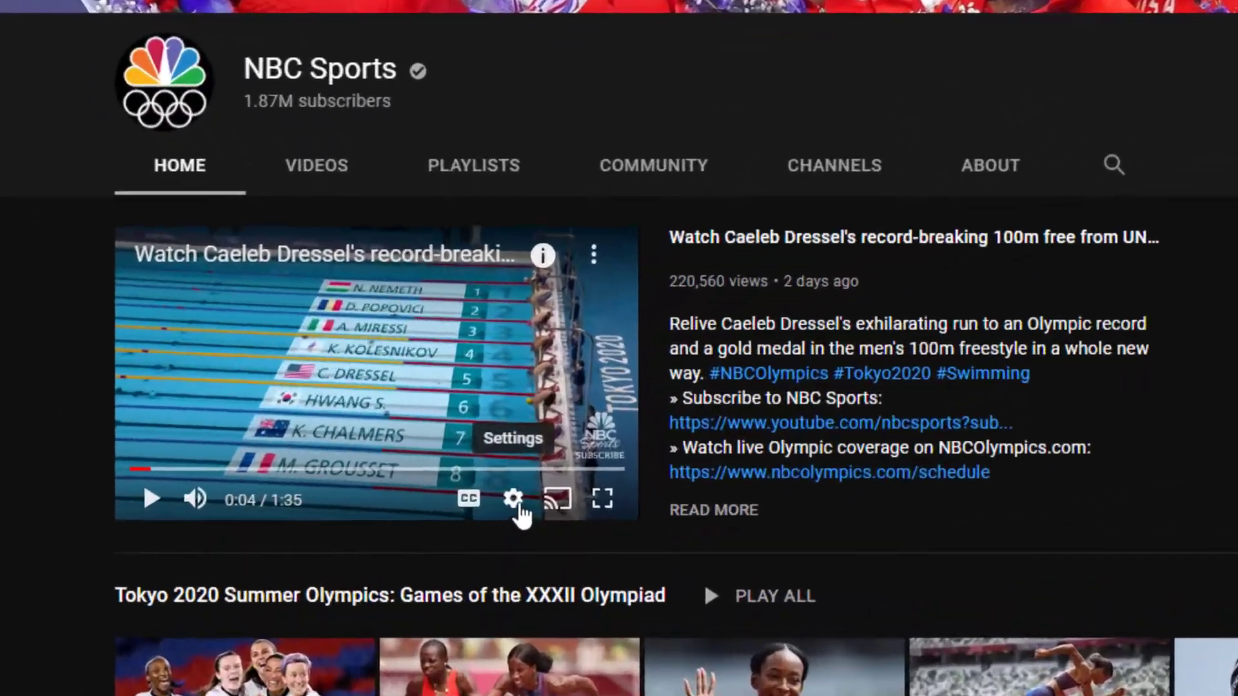
Step: Show the Caeleb Dressel video's playback quality resolutions, from 144p up to 1080p HD
left_click(515, 501)
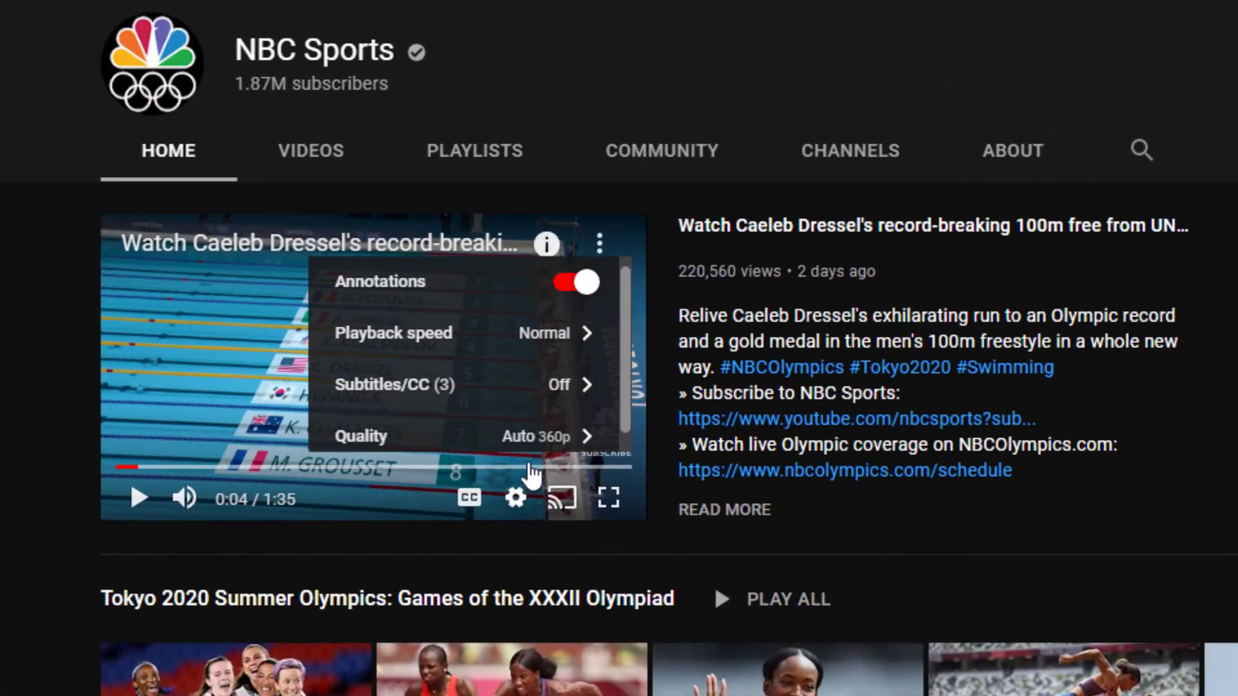
left_click(586, 418)
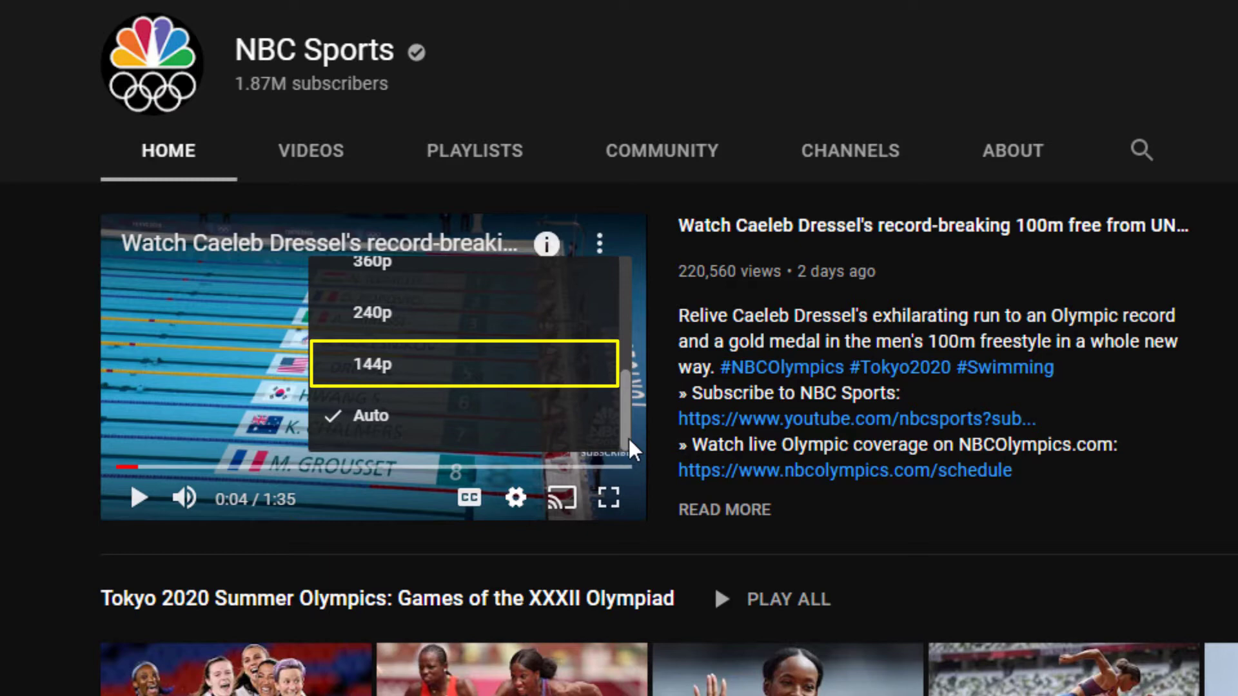
left_click_drag(628, 427, 625, 311)
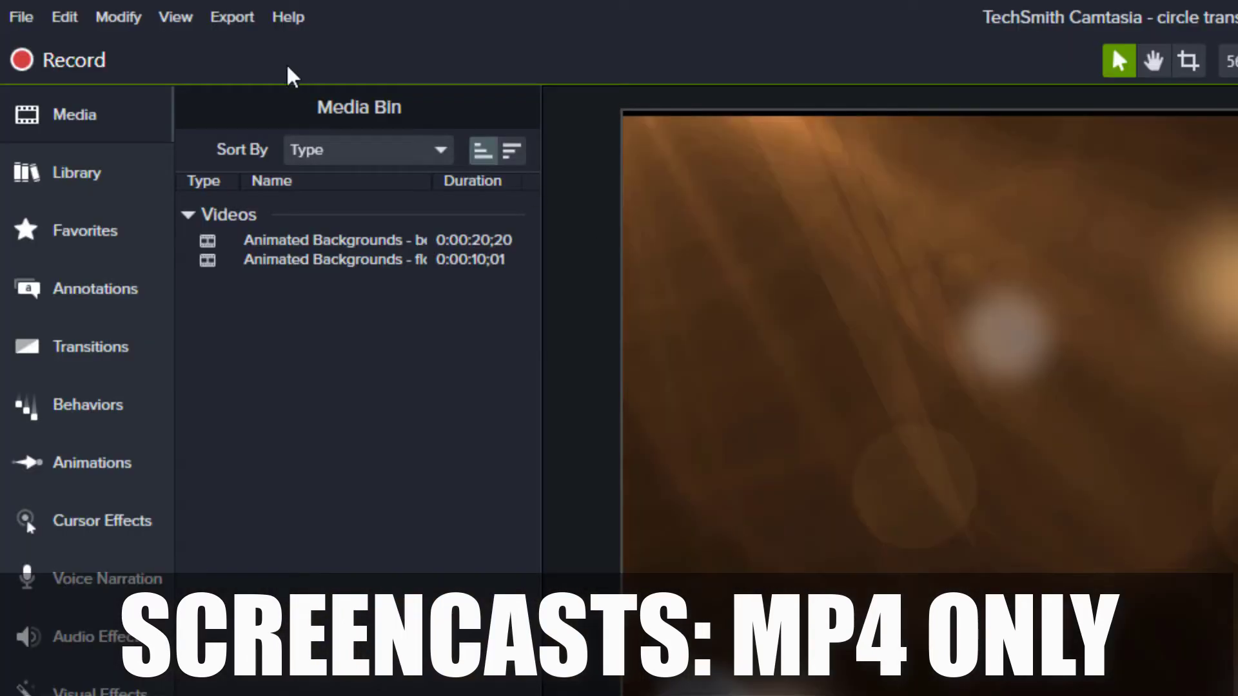
Step: Start a local file export and choose MP4 as the output format
left_click(248, 26)
left_click(230, 48)
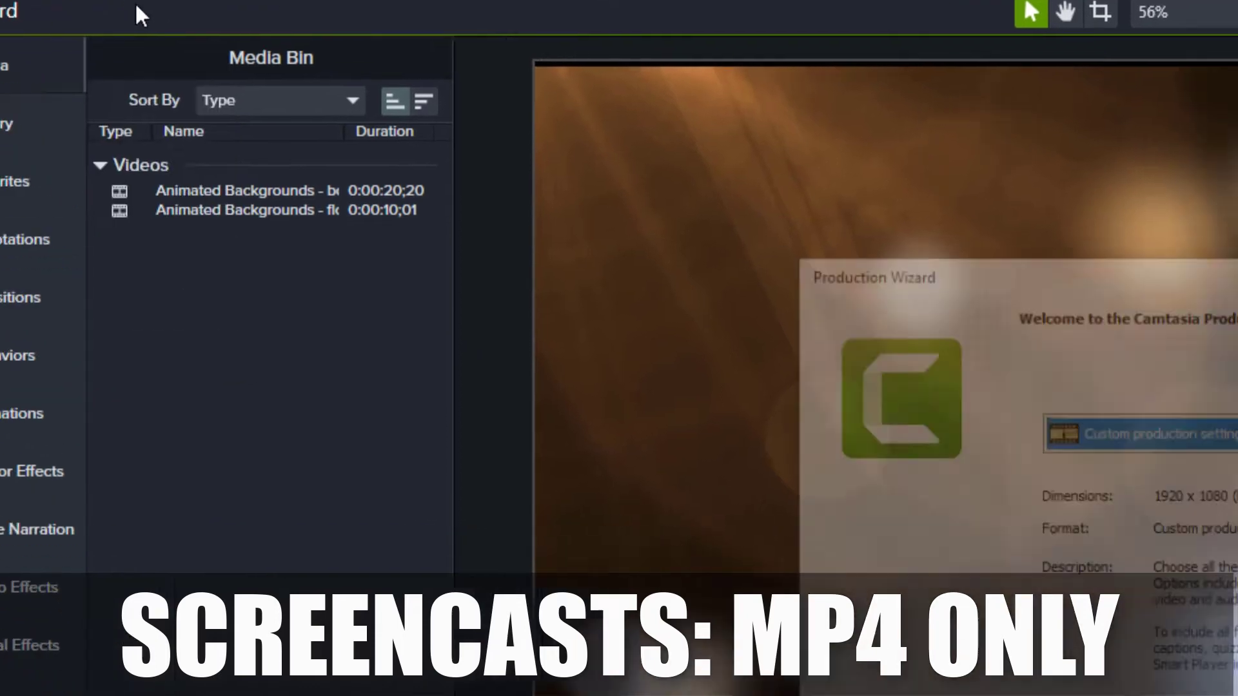
left_click(942, 167)
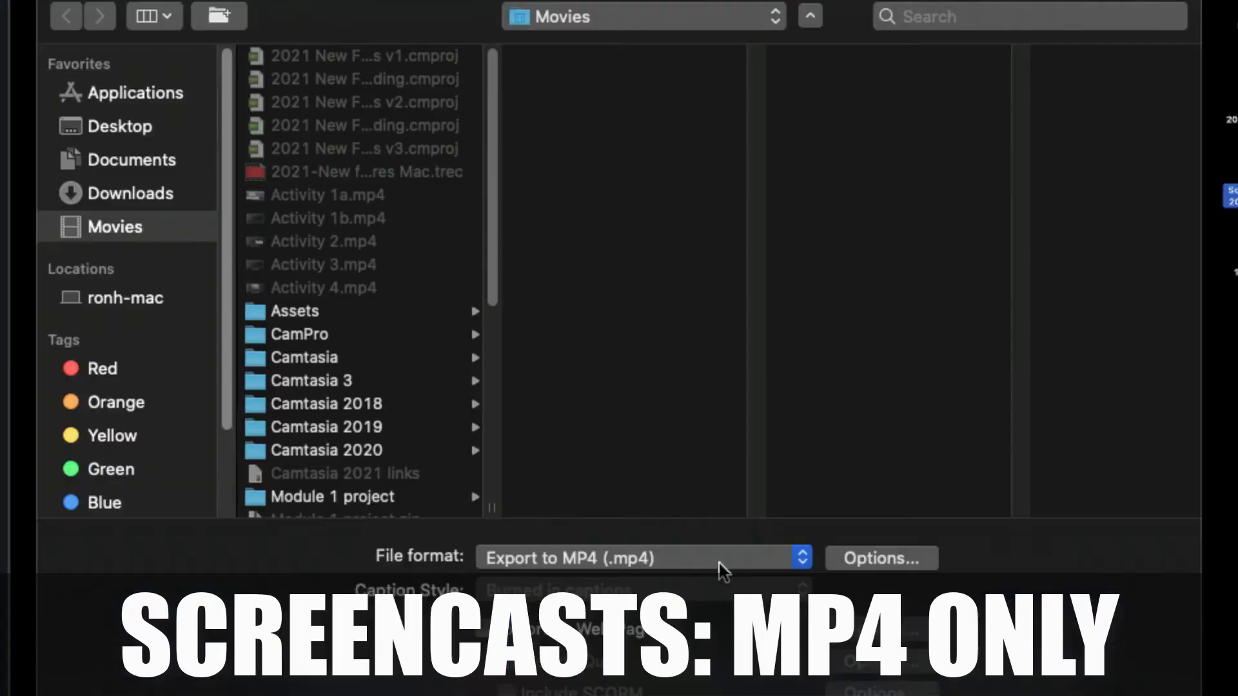
left_click(724, 570)
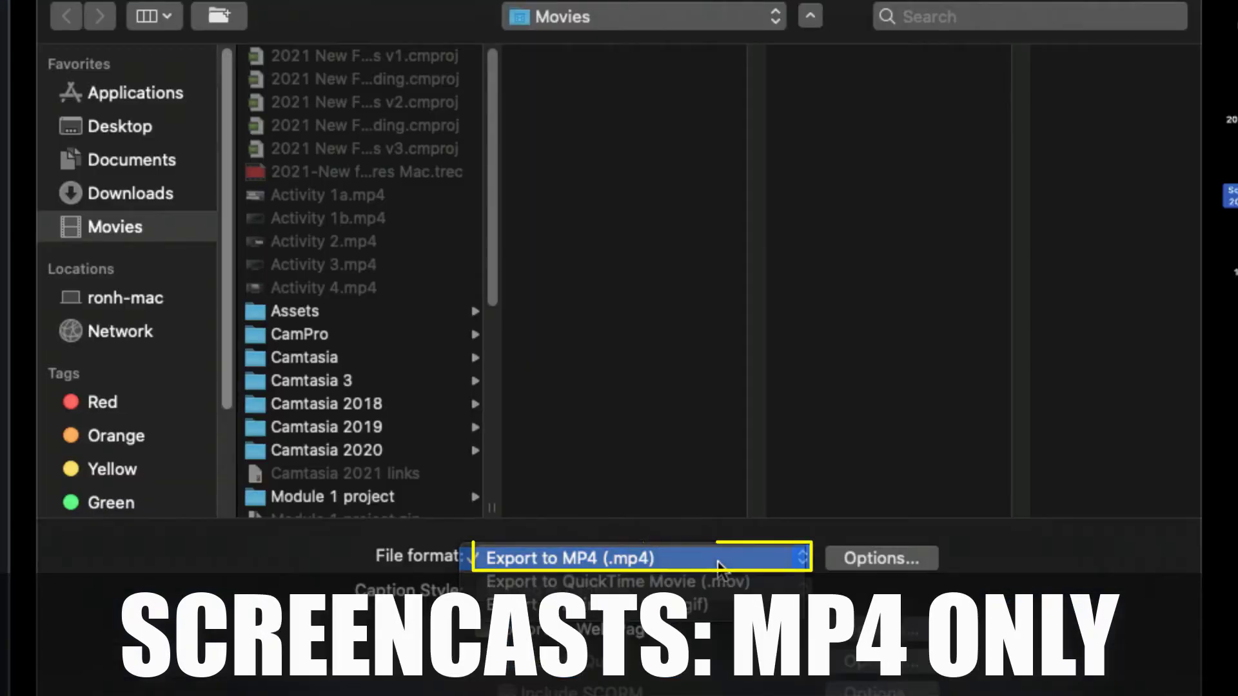
left_click(721, 567)
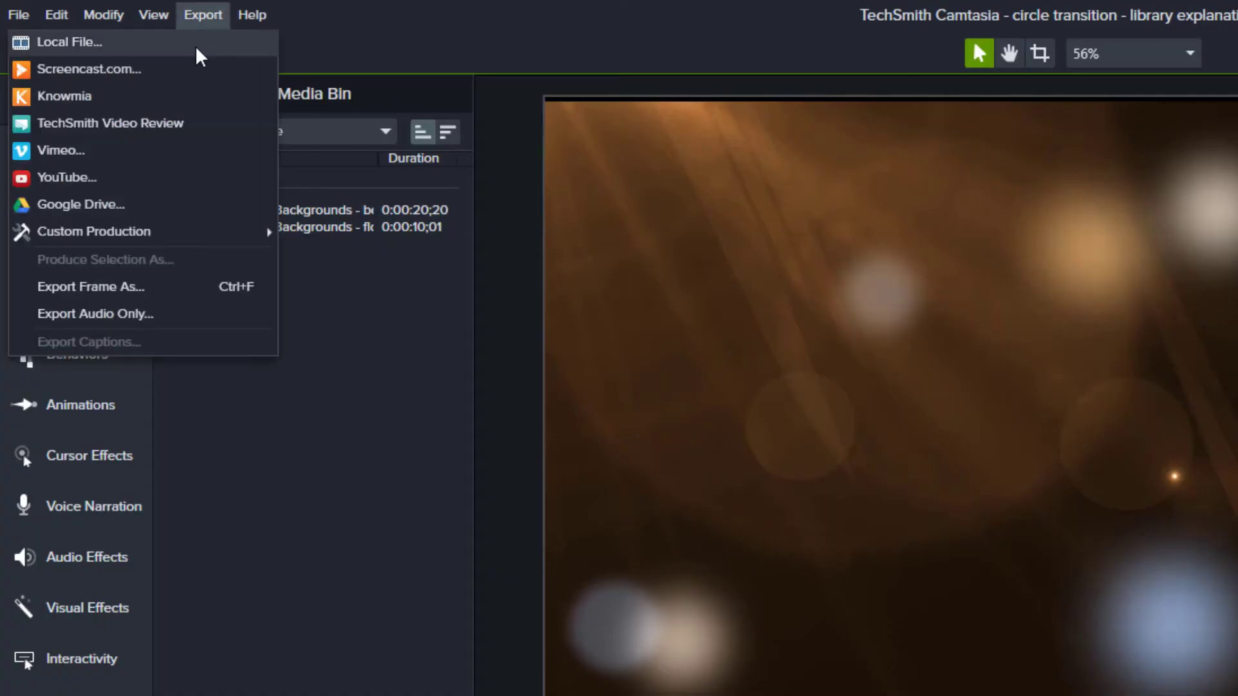
Step: Produce a local MP4 Smart Player file and show its video settings (30 fps, High, 16000)
left_click(195, 44)
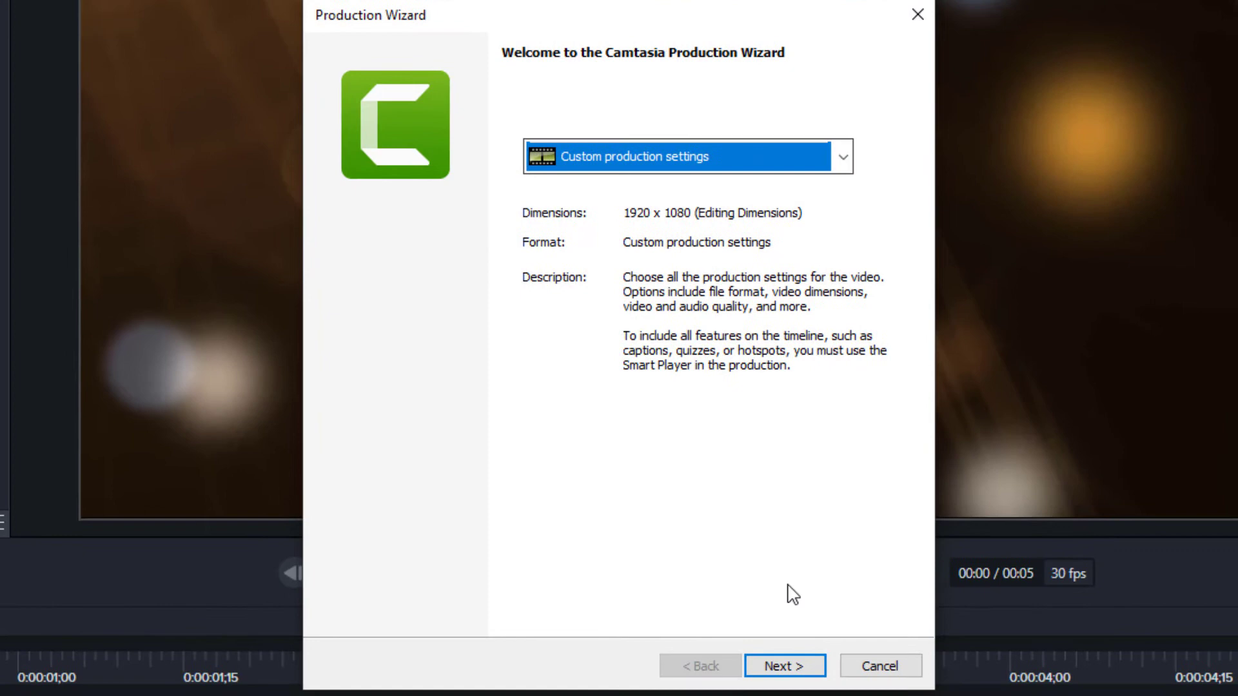
left_click(786, 667)
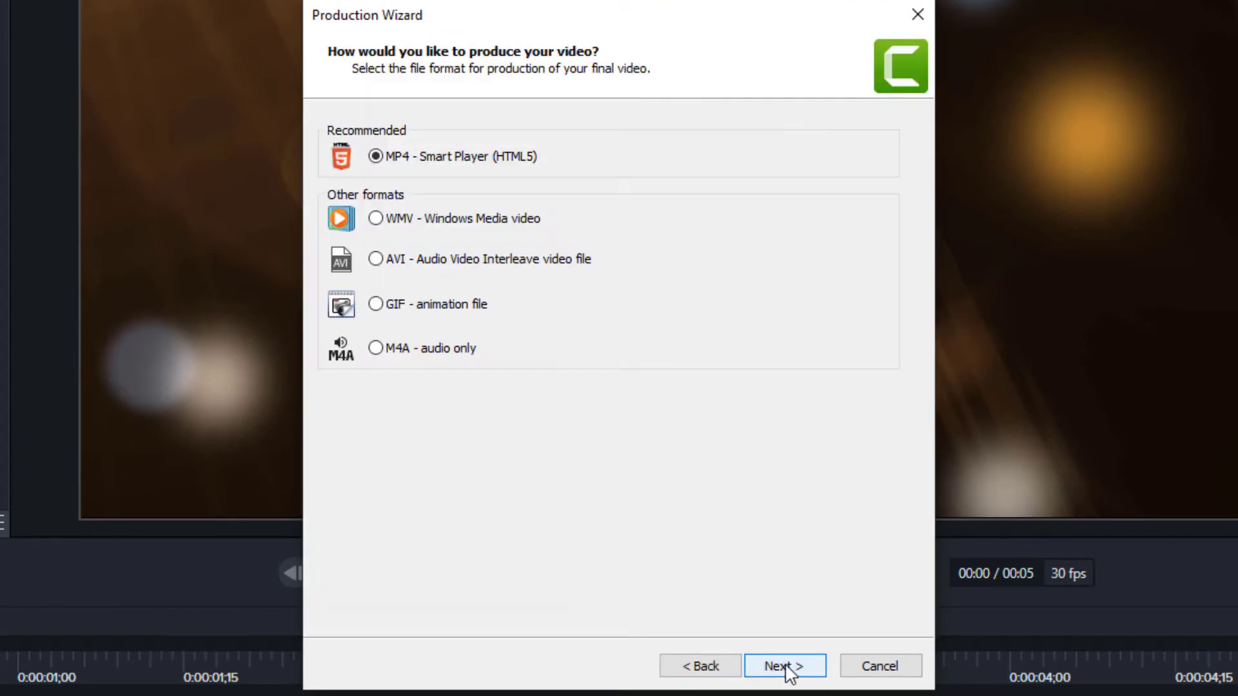
left_click(785, 667)
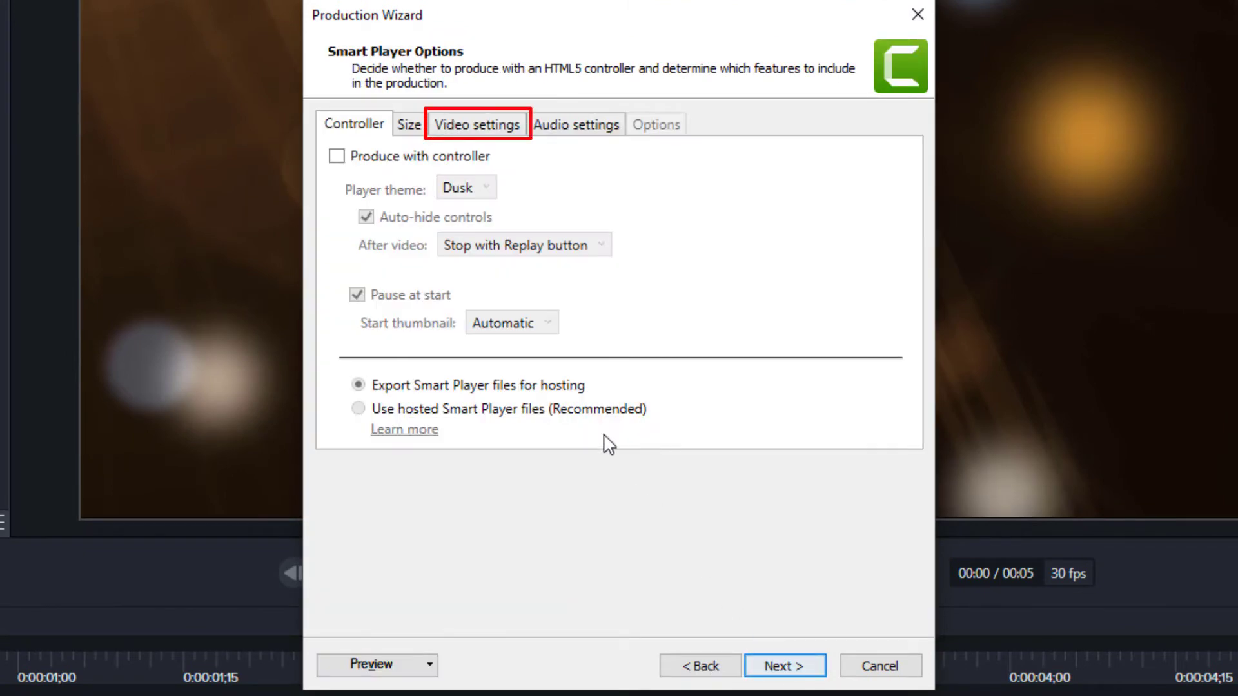
left_click(471, 126)
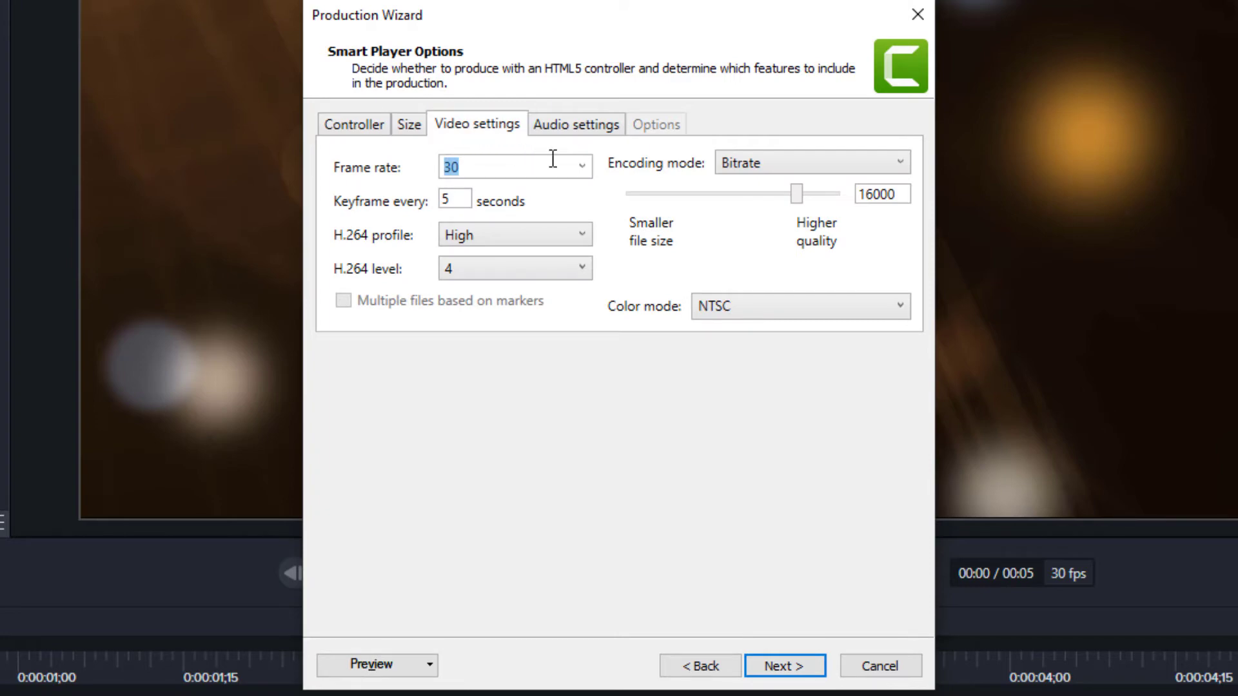
Step: Keep 30 fps frame rate, High H.264 profile, level 4 and Bitrate encoding mode
left_click(582, 167)
left_click(583, 170)
left_click(581, 237)
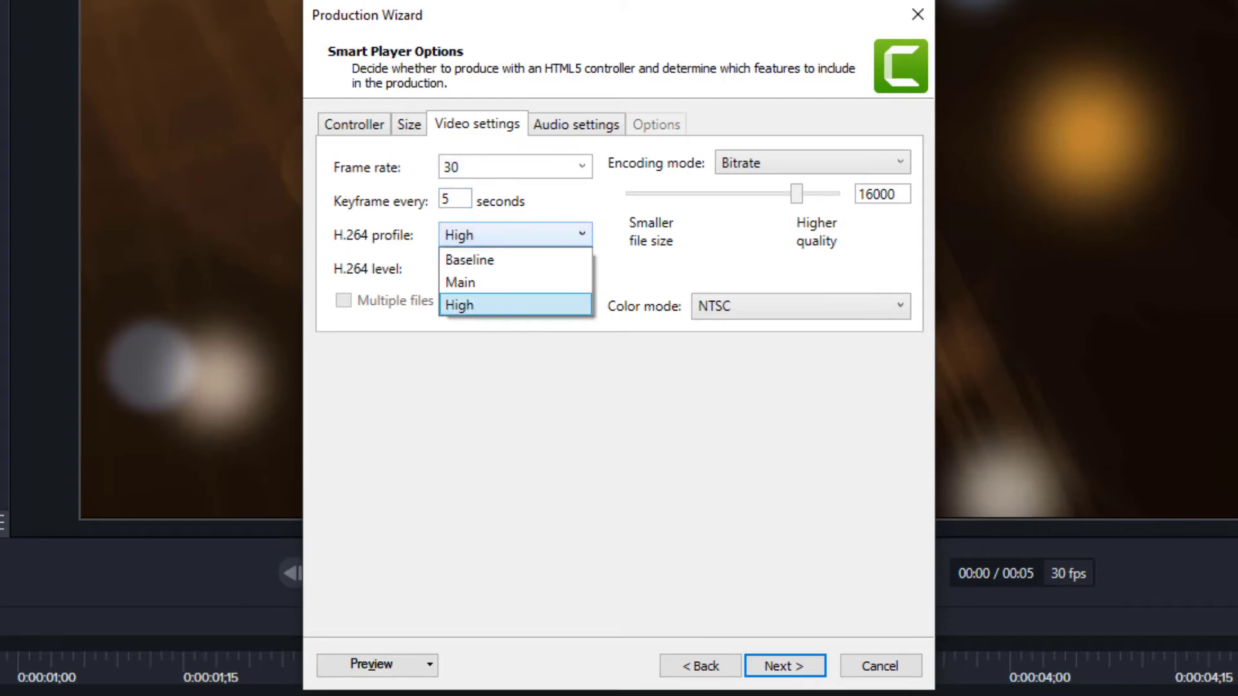
left_click(583, 237)
left_click(583, 270)
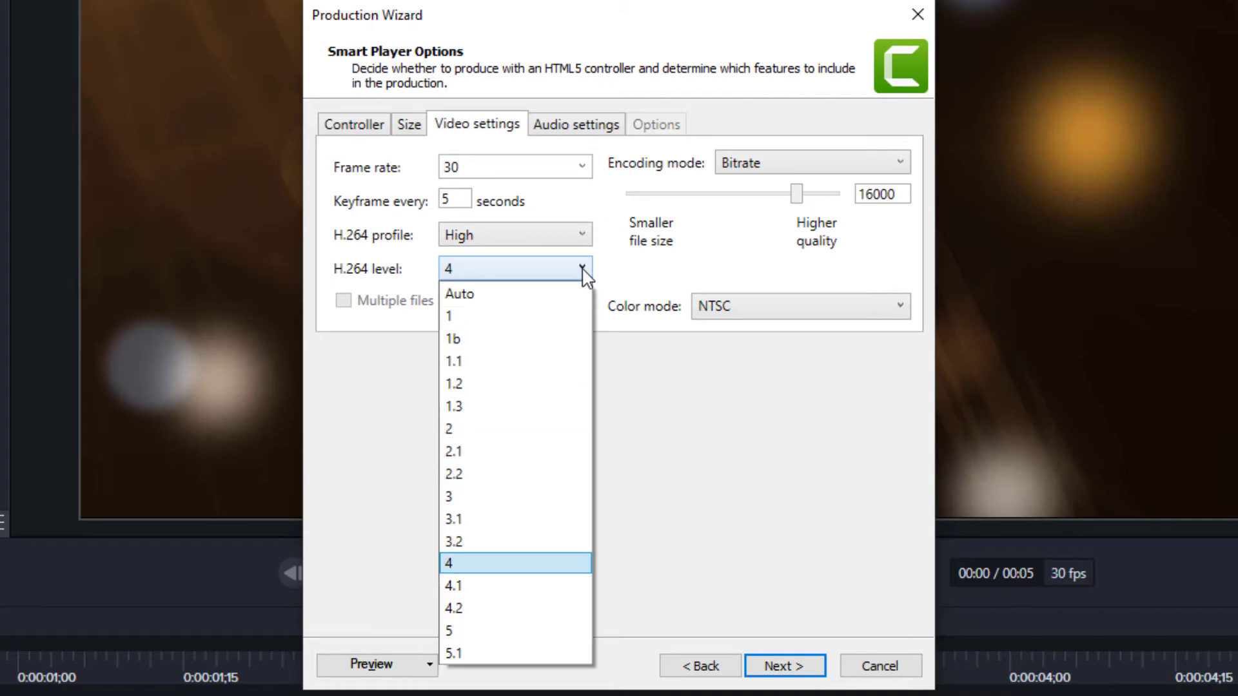
left_click(585, 271)
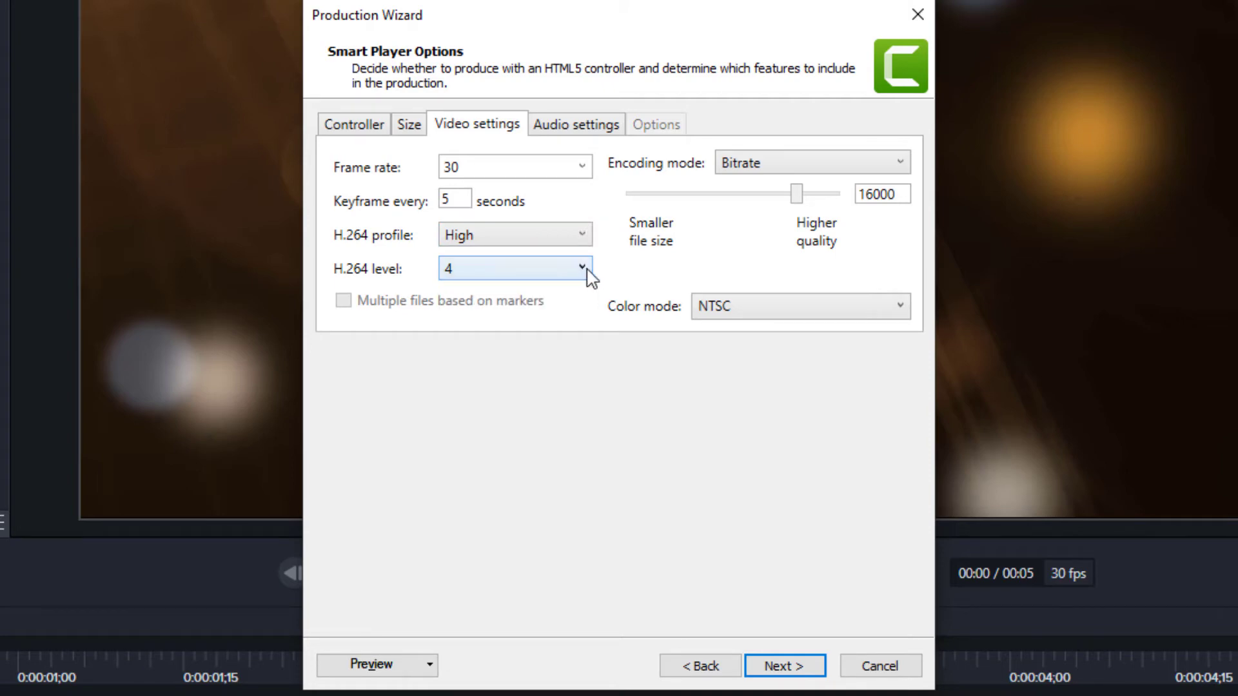
left_click(902, 167)
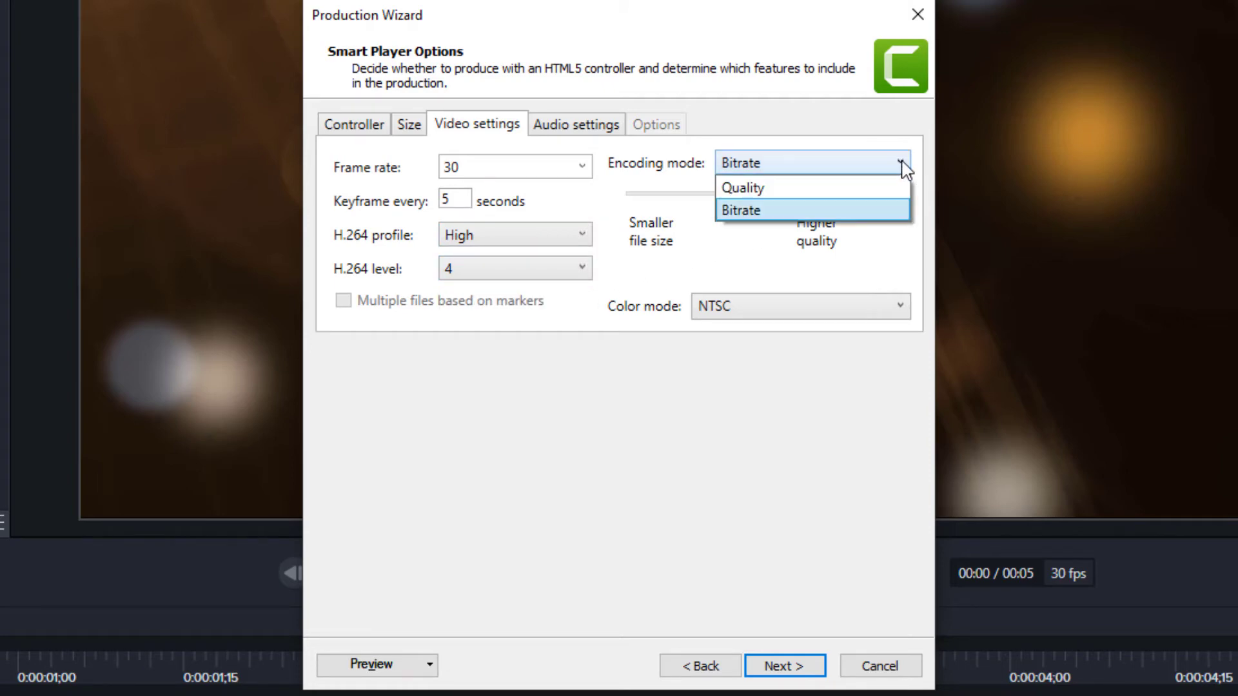
left_click(901, 166)
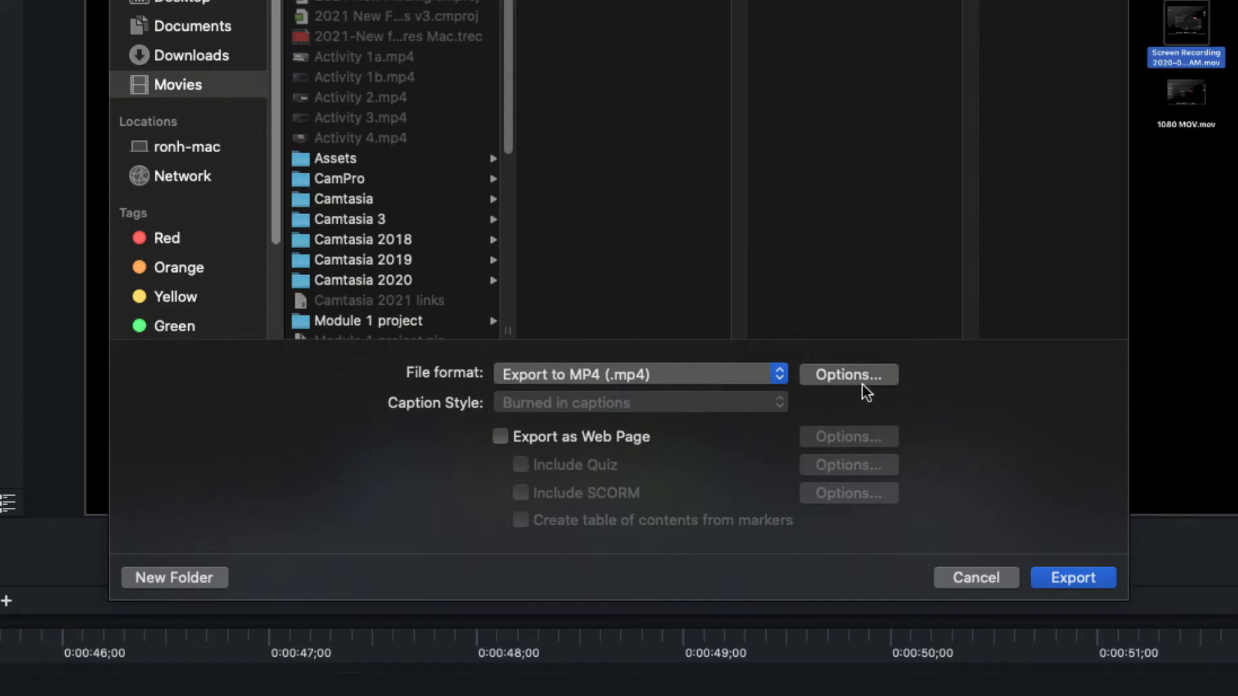
Step: Give the MP4 options a custom 15000 kbits/sec data rate and bring up the Profile choices
left_click(886, 378)
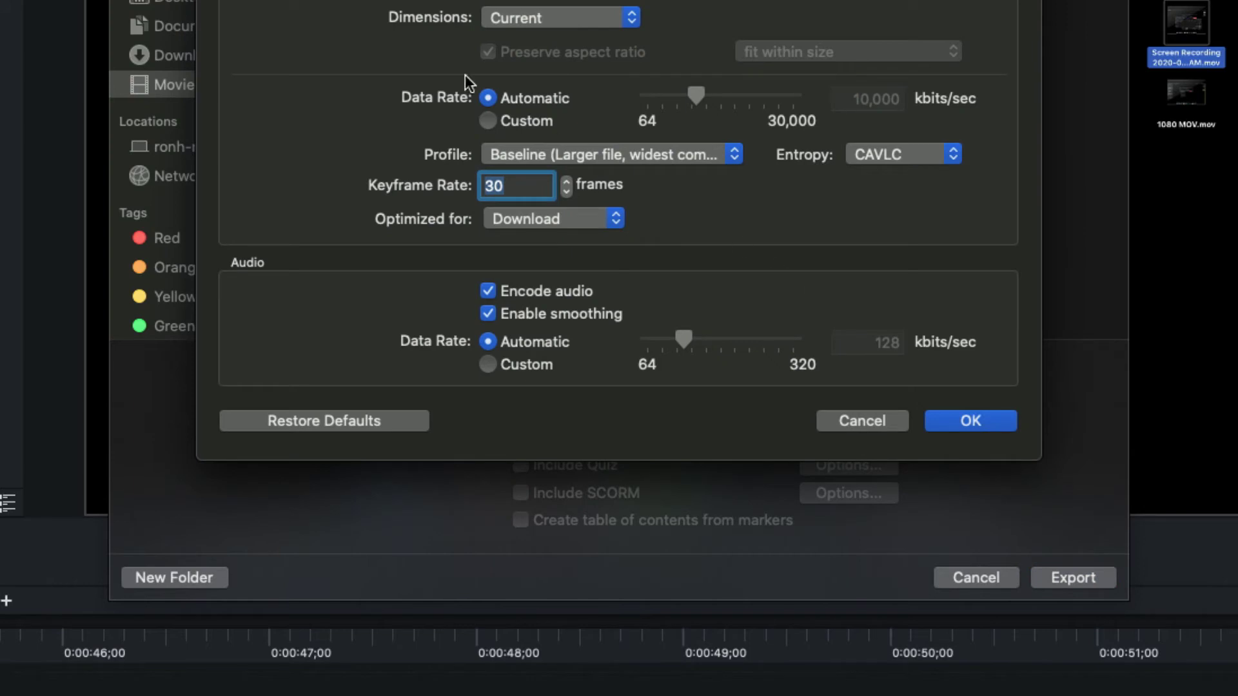
left_click(493, 120)
double_click(860, 102)
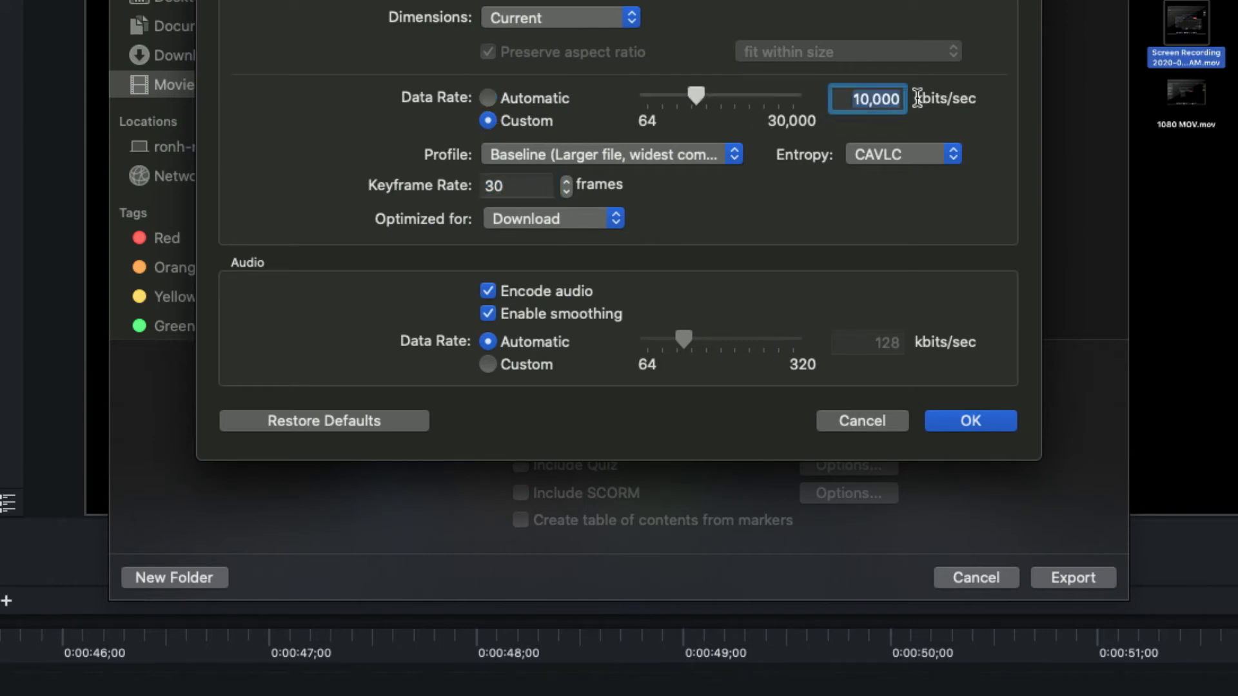
left_click(665, 160)
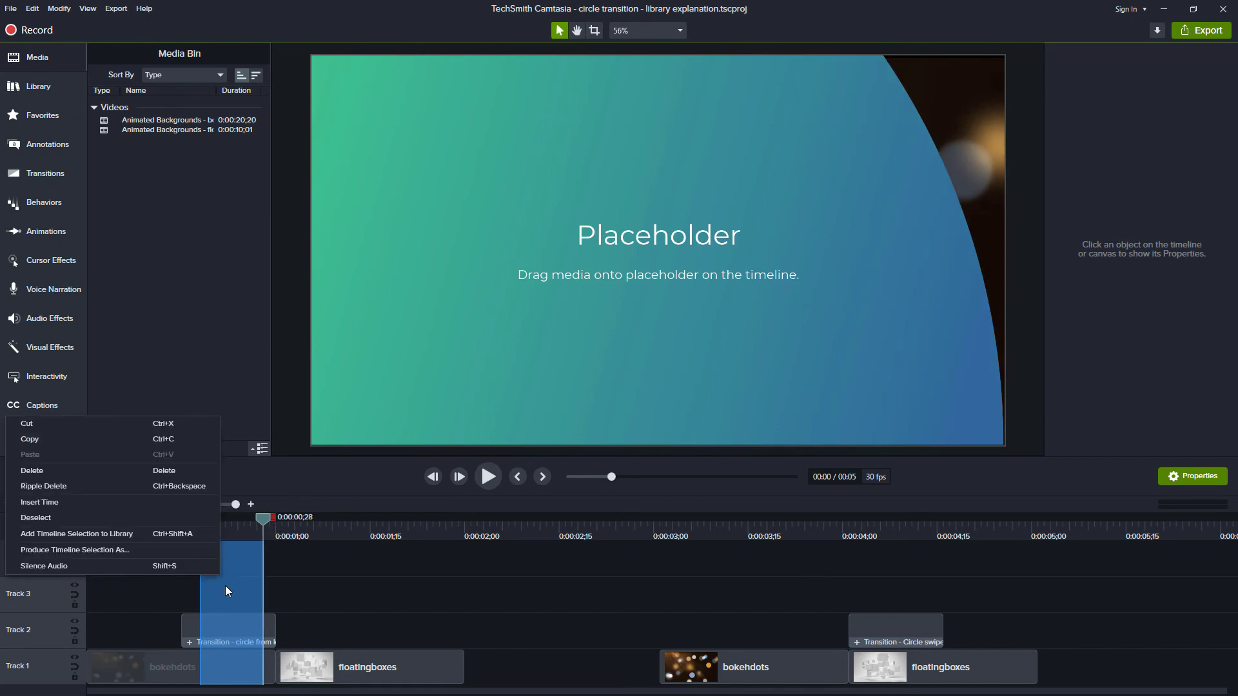
Step: Dismiss the timeline context menu and show the Export menu's Produce Selection As option
left_click(267, 518)
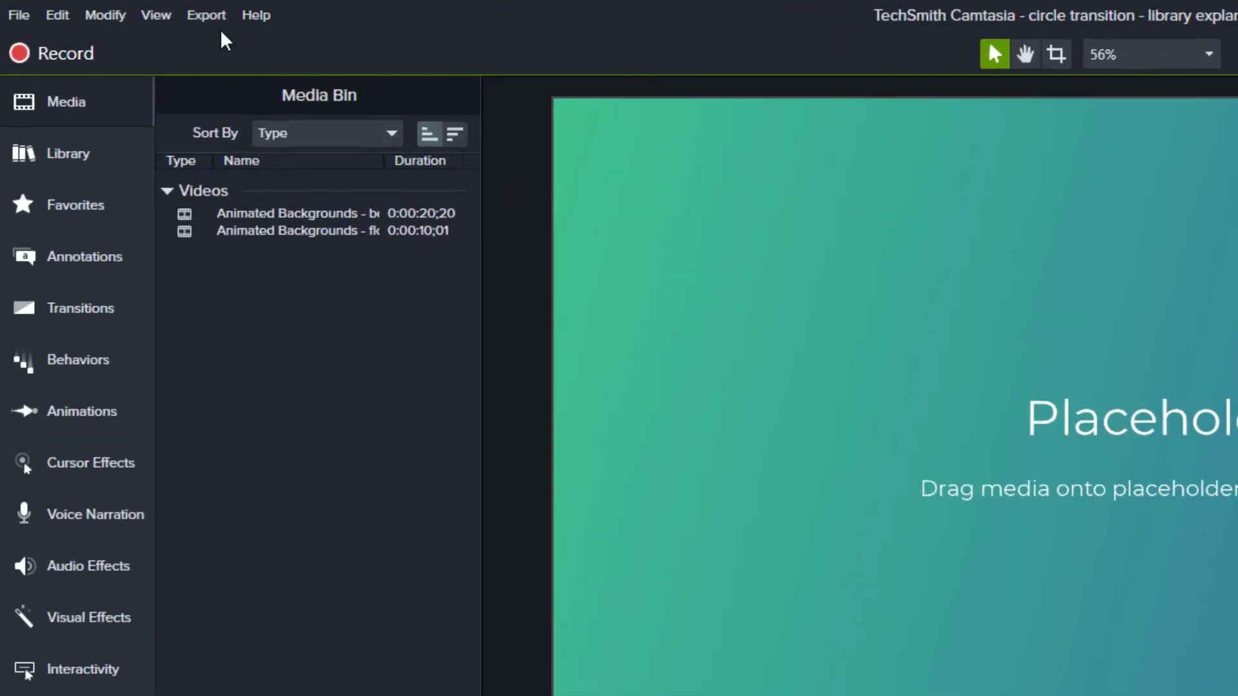
left_click(116, 9)
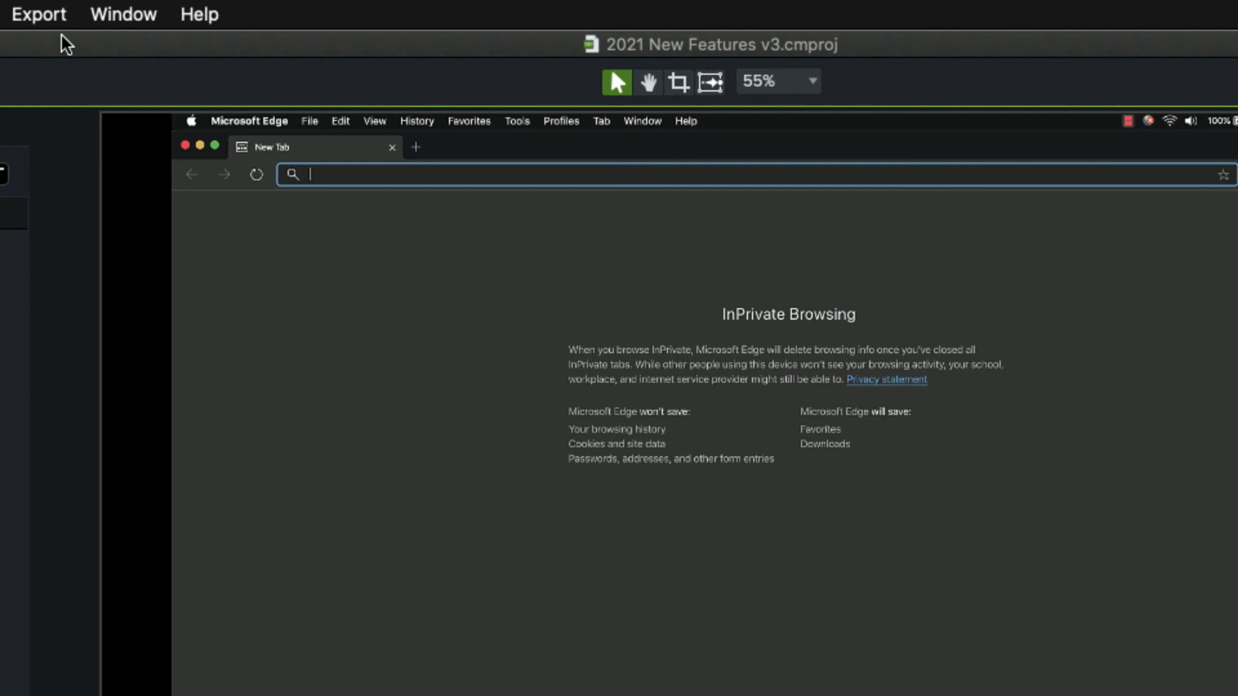
Step: Export only the selected timeline range to a local file, 2021 New Features v3.mp4
left_click(40, 14)
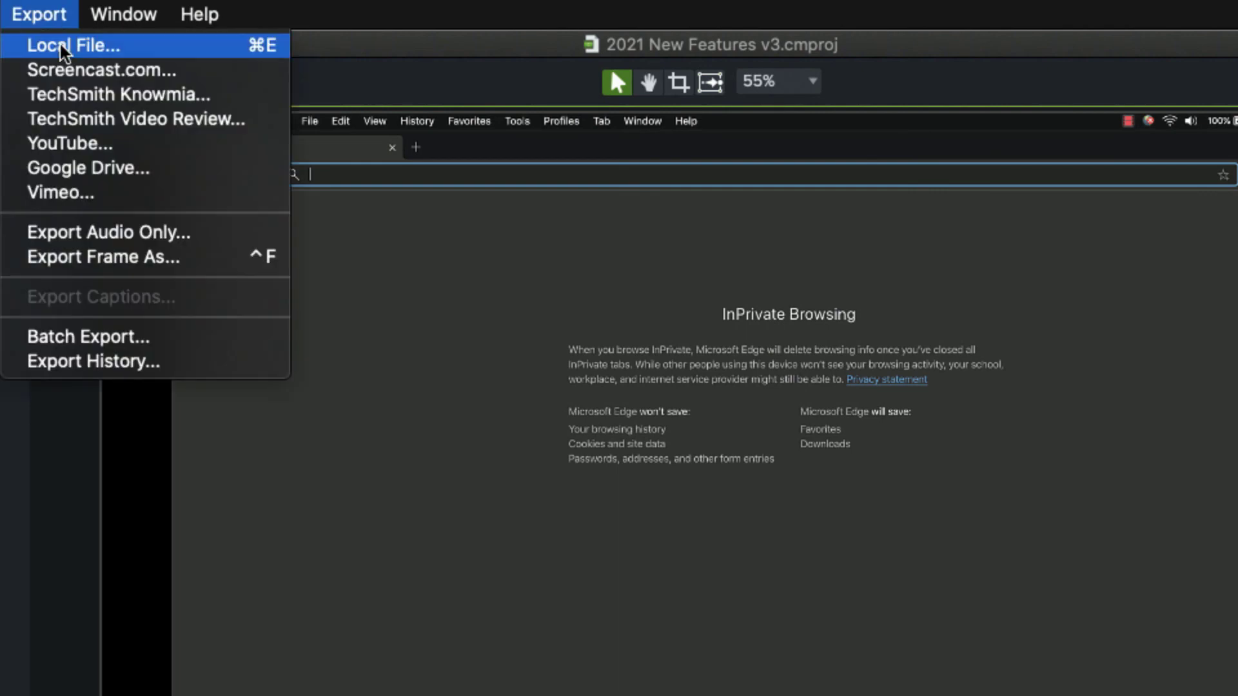
left_click(55, 45)
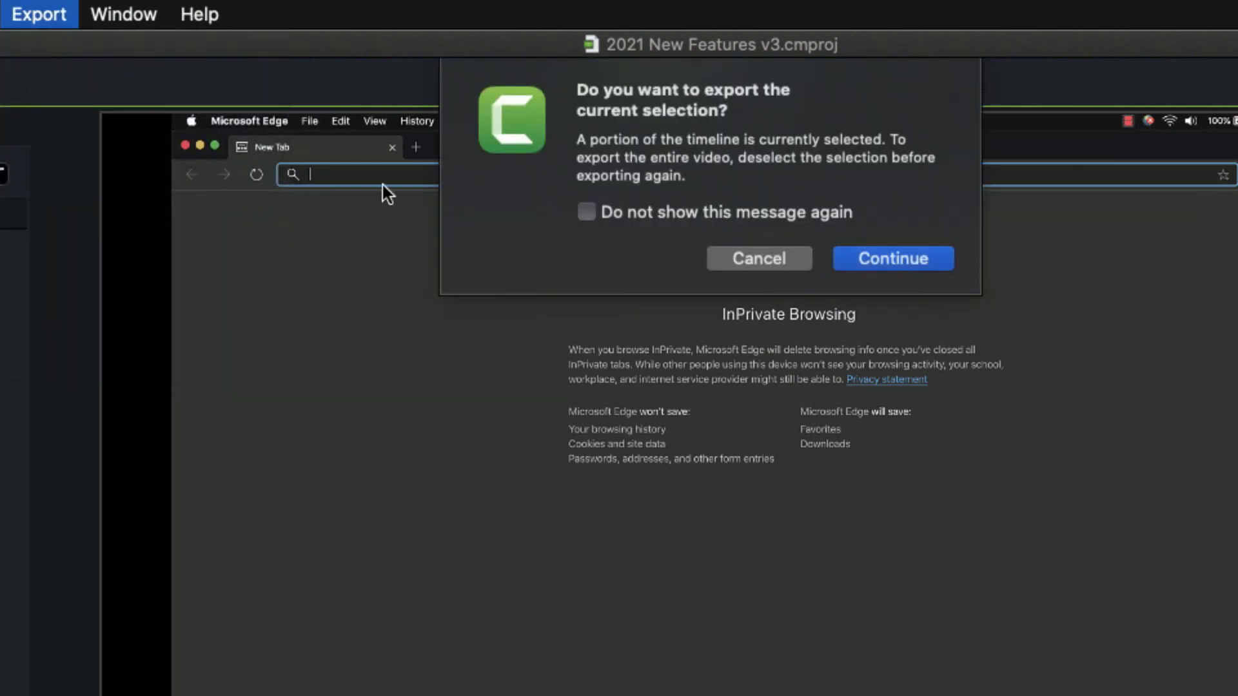
left_click(903, 269)
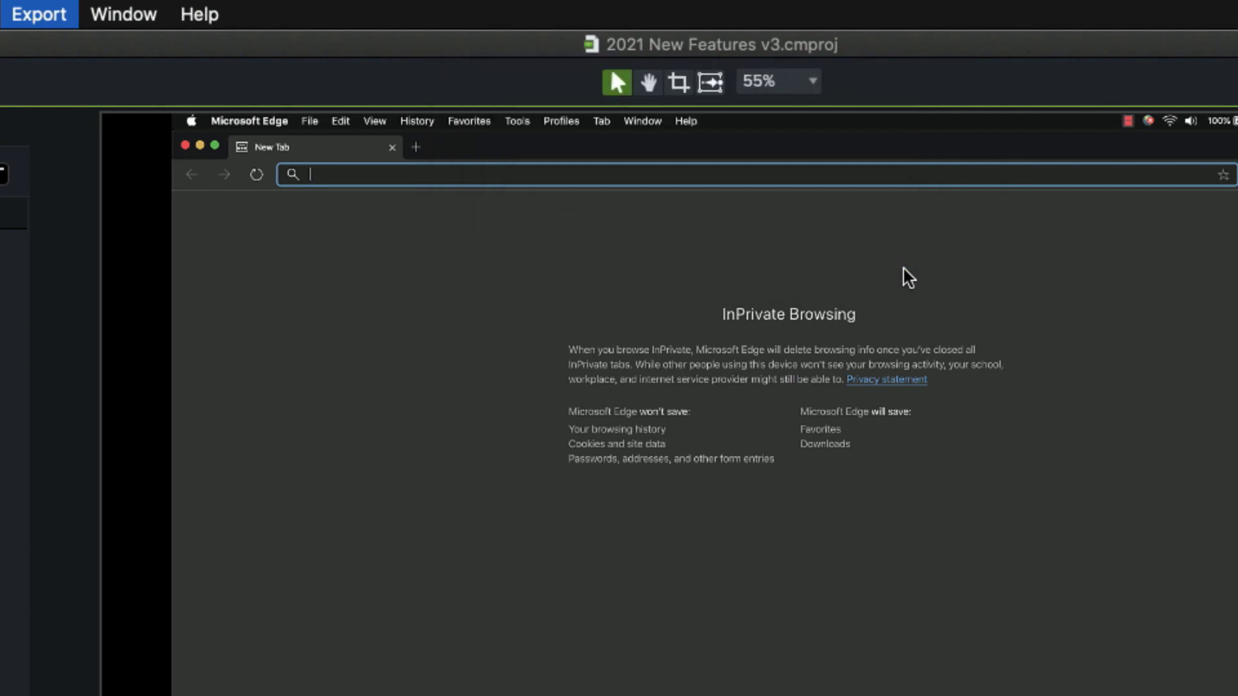